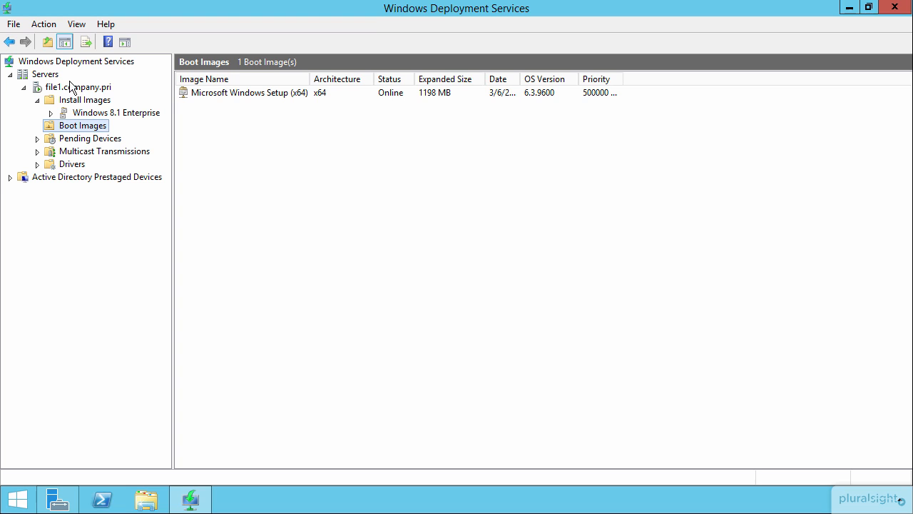
Step: Open the properties of server file1.company.pri and require administrator approval for unknown computers in the PXE response policy
left_click(71, 89)
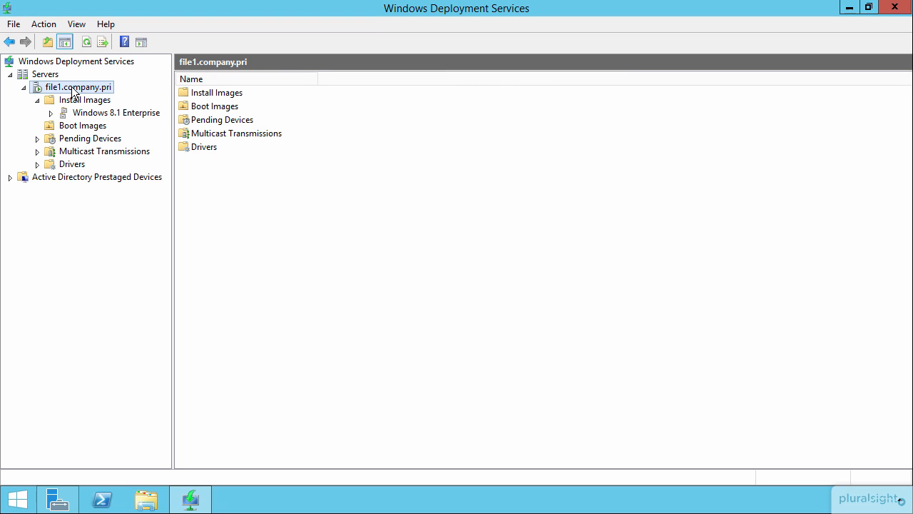
right_click(71, 89)
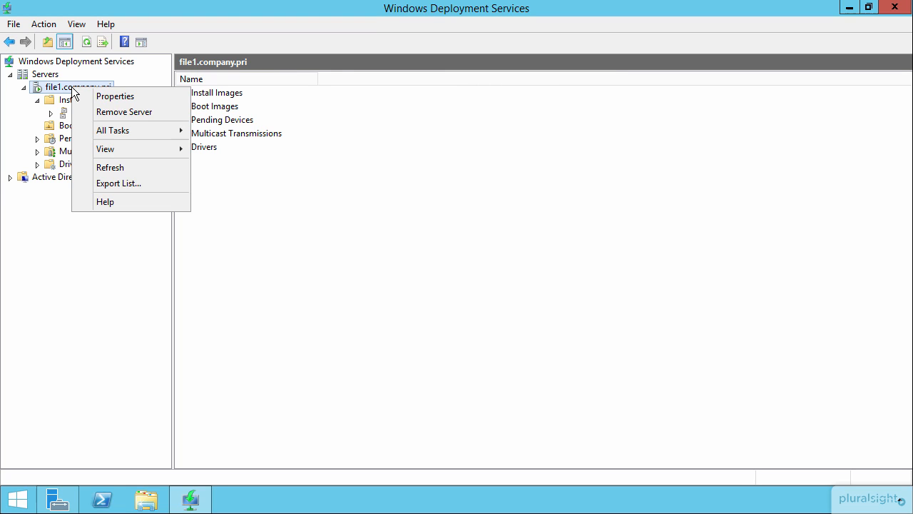
left_click(121, 96)
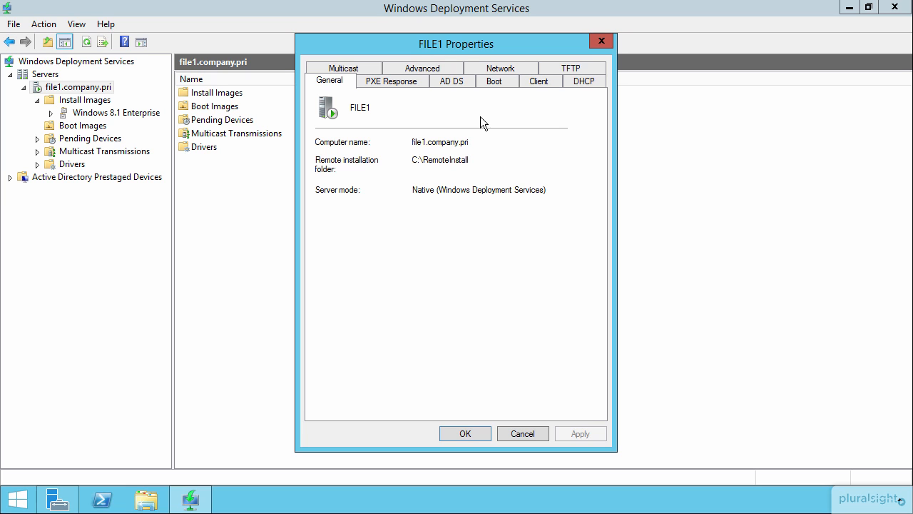
left_click(403, 82)
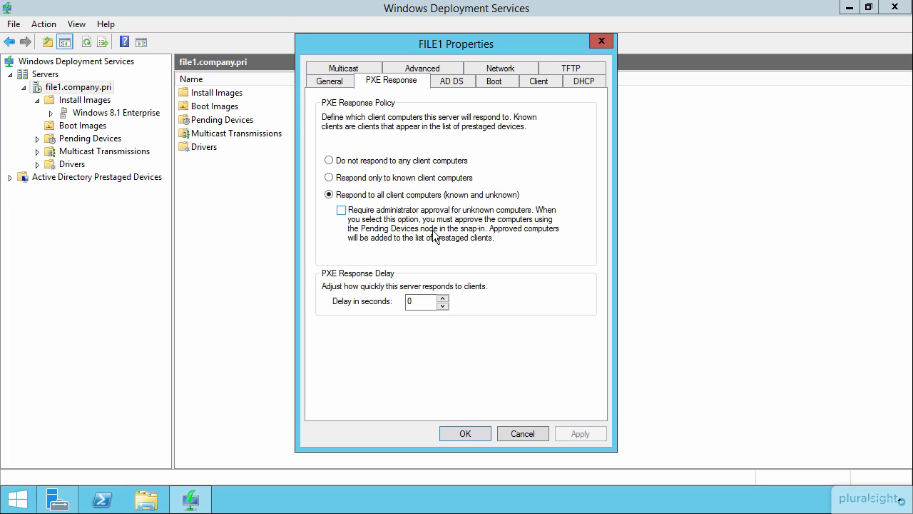
left_click(341, 211)
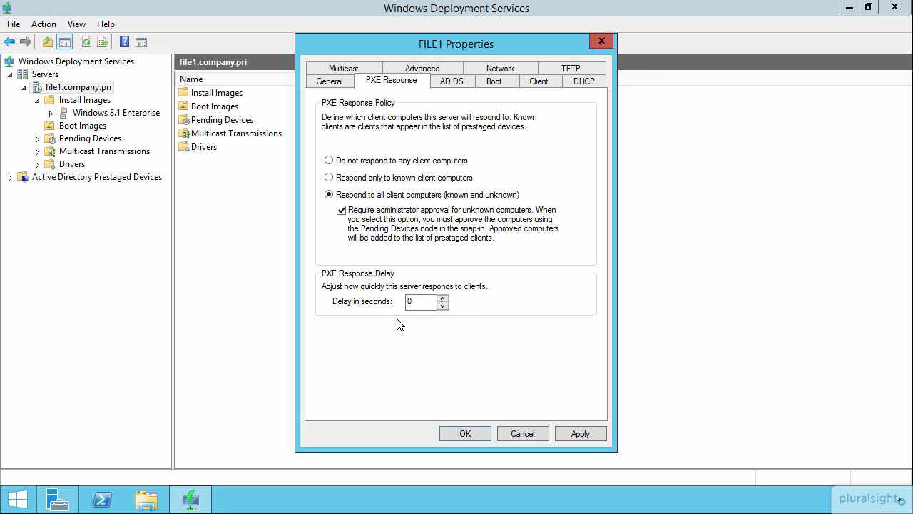
Step: Set the AD DS computer account location to the Company Computers organizational unit in the company.pri domain
left_click(451, 82)
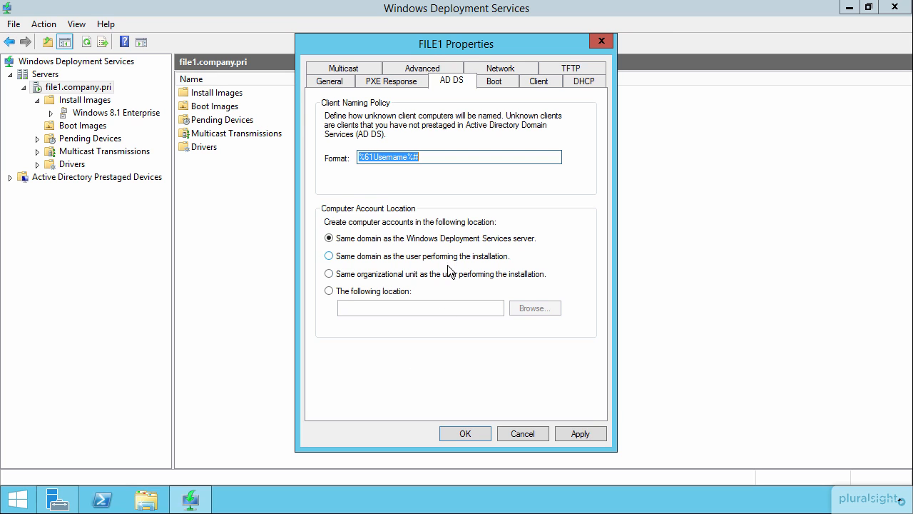
left_click(382, 292)
left_click(538, 307)
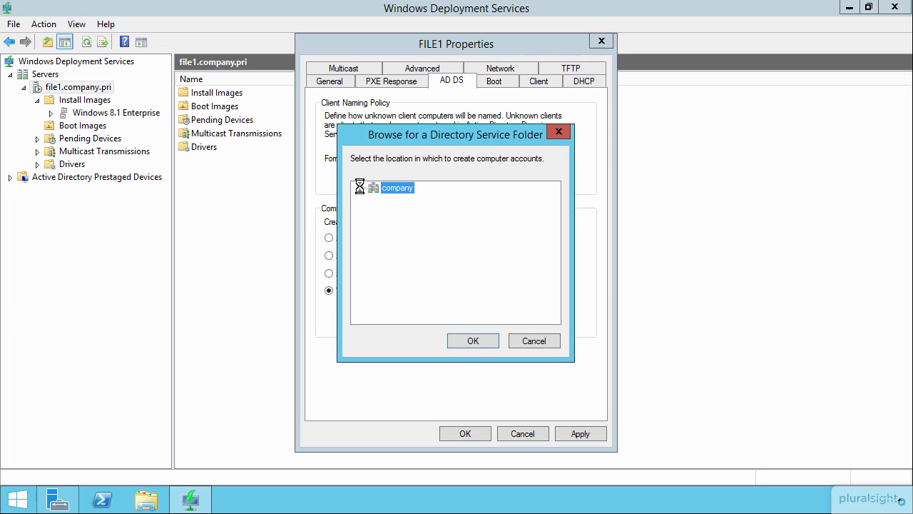
left_click(419, 211)
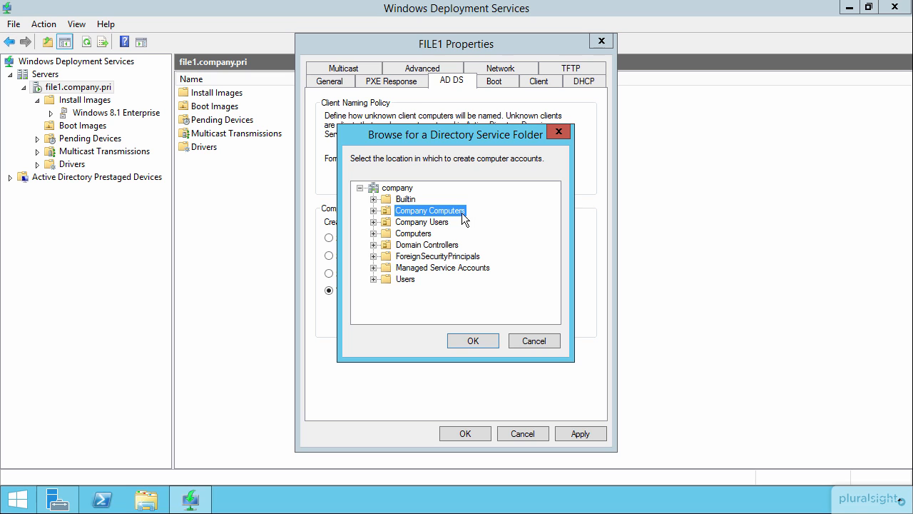
left_click(473, 341)
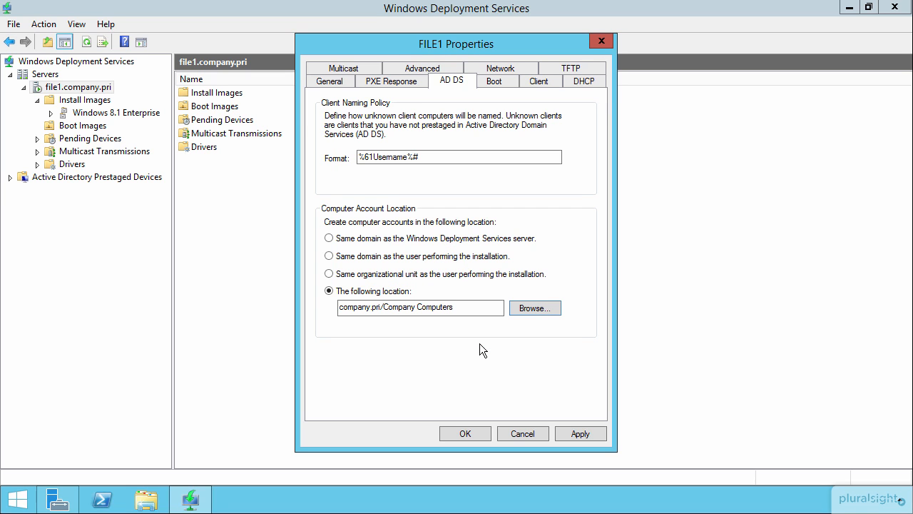
Step: Set the PXE boot policy to require F12 for known clients and always continue the boot for unknown clients
left_click(495, 82)
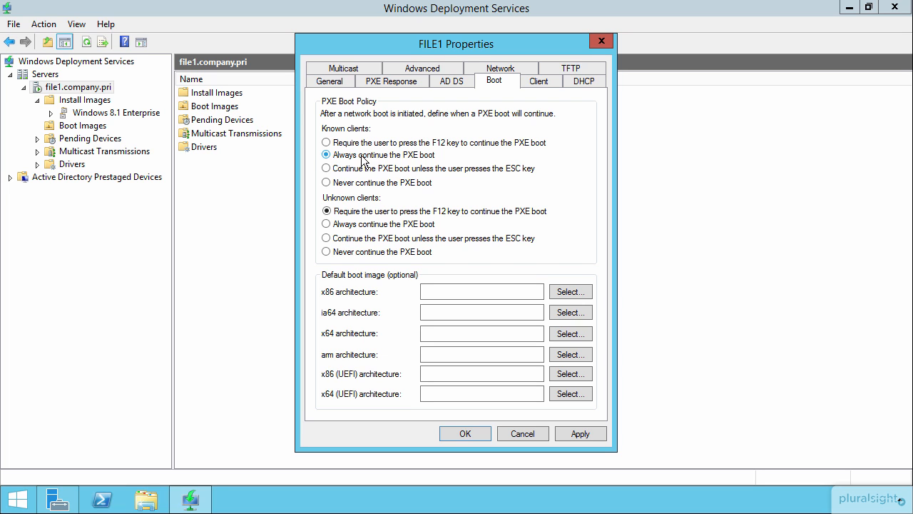
left_click(327, 143)
left_click(375, 226)
Step: Set Microsoft Windows Setup (x64), boot.wim, as the default boot image for the x64 architecture
left_click(578, 335)
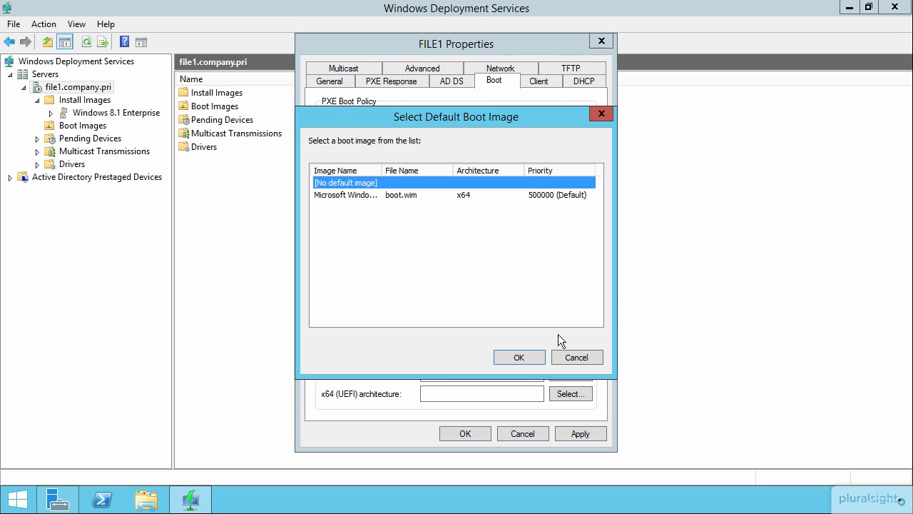
double_click(383, 171)
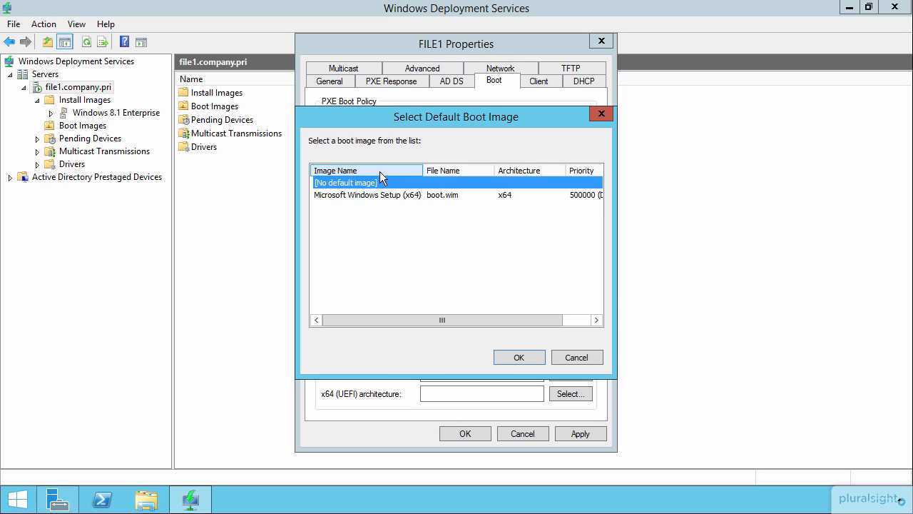
left_click(391, 196)
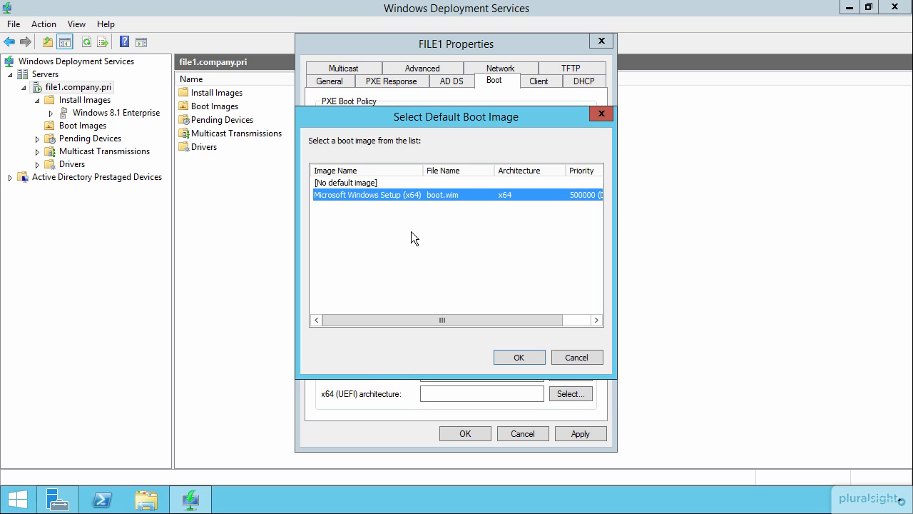
left_click(518, 357)
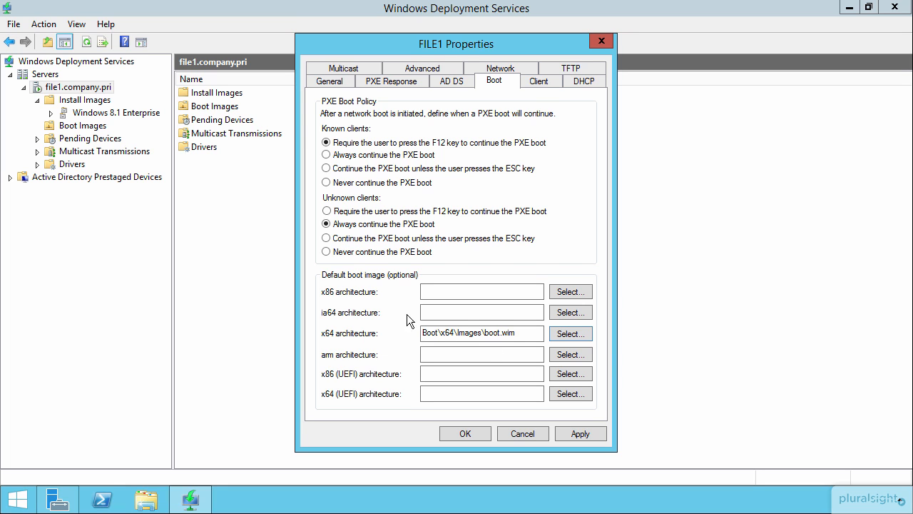
Step: View the server's client unattend settings, and open Windows System Image Manager maximized to look it over before closing it
left_click(540, 83)
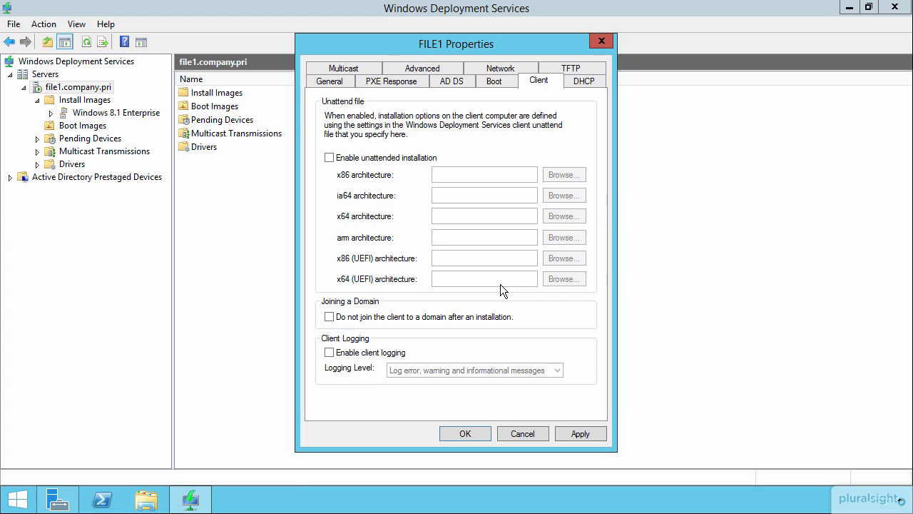
key("super")
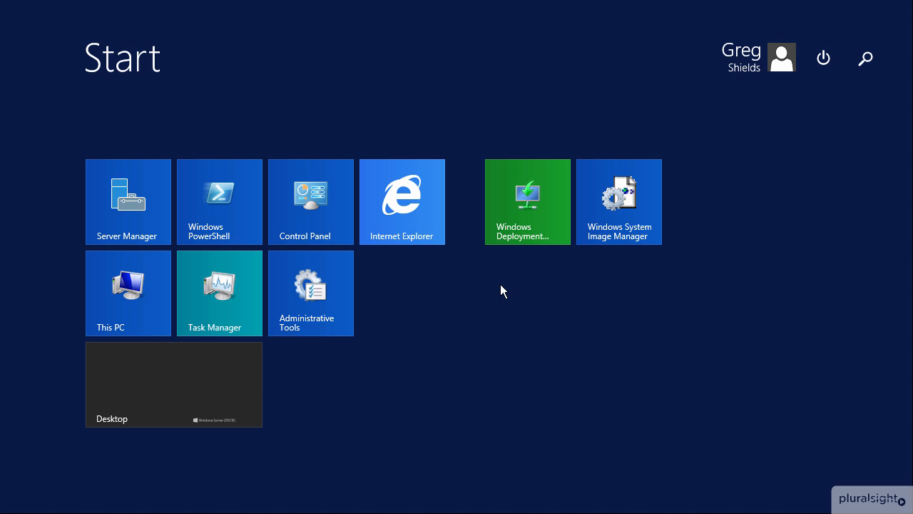
left_click(617, 198)
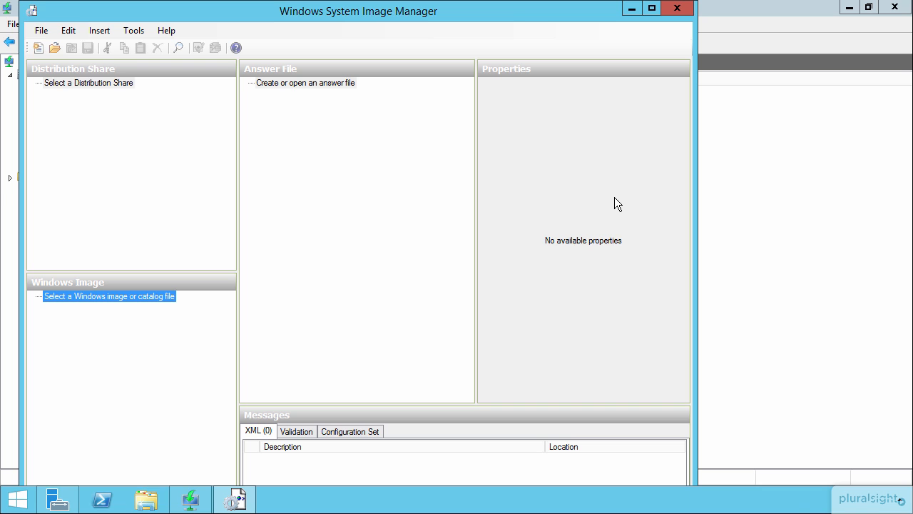
left_click(652, 8)
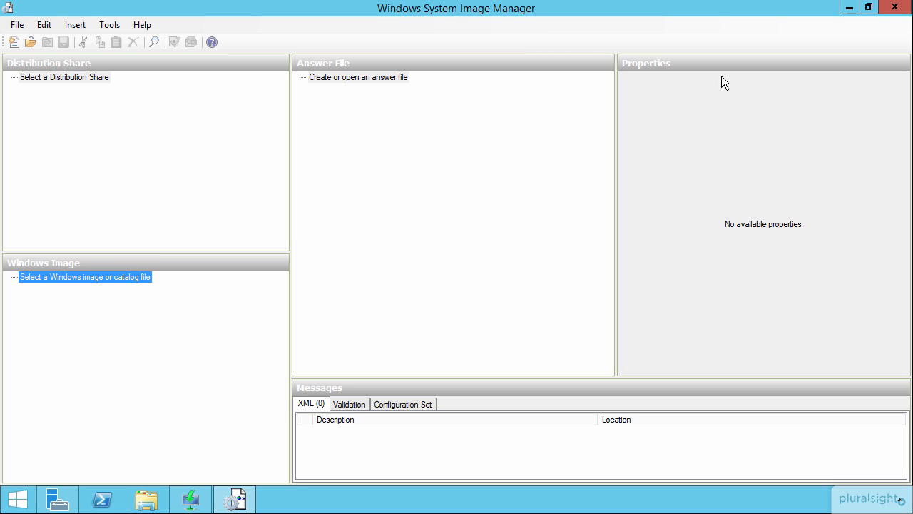
left_click(894, 9)
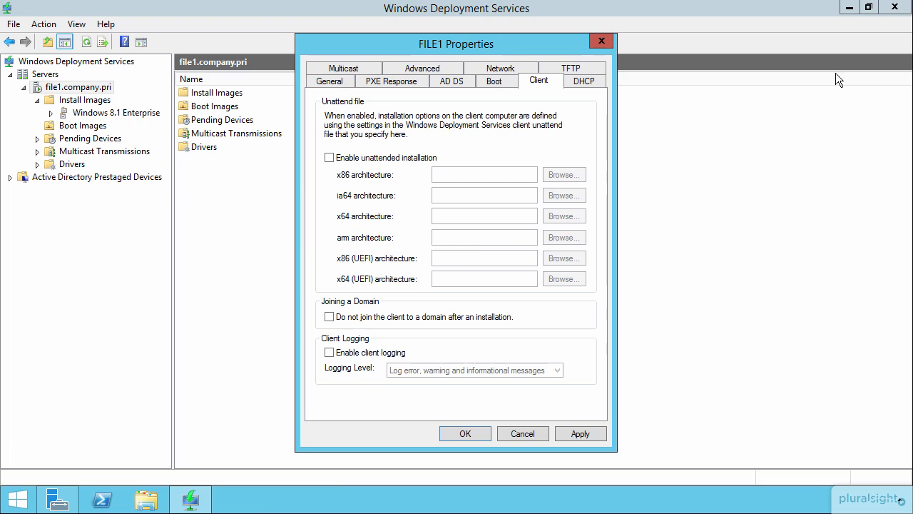
left_click(396, 158)
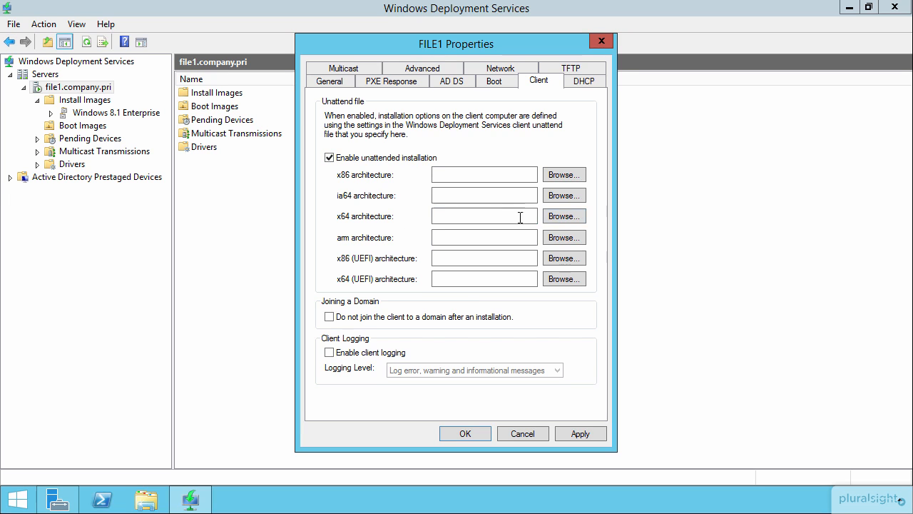
left_click(563, 216)
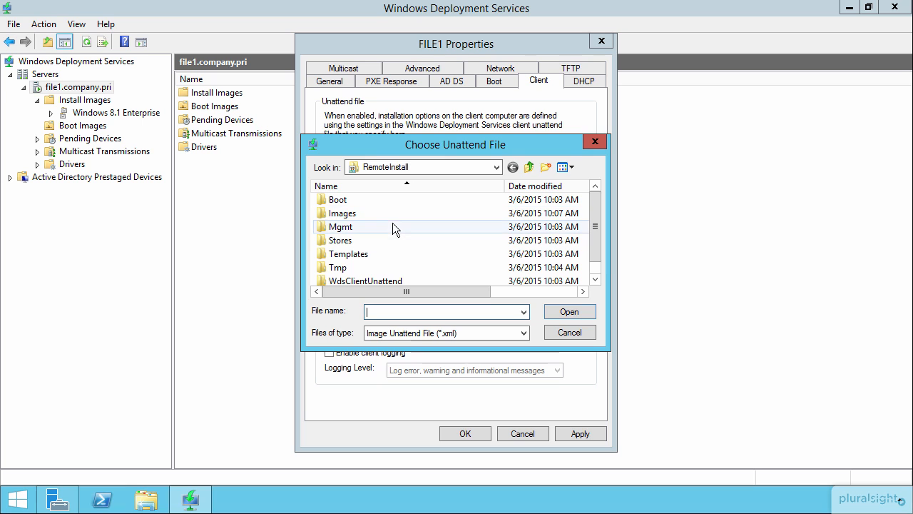
mouse_move(393, 227)
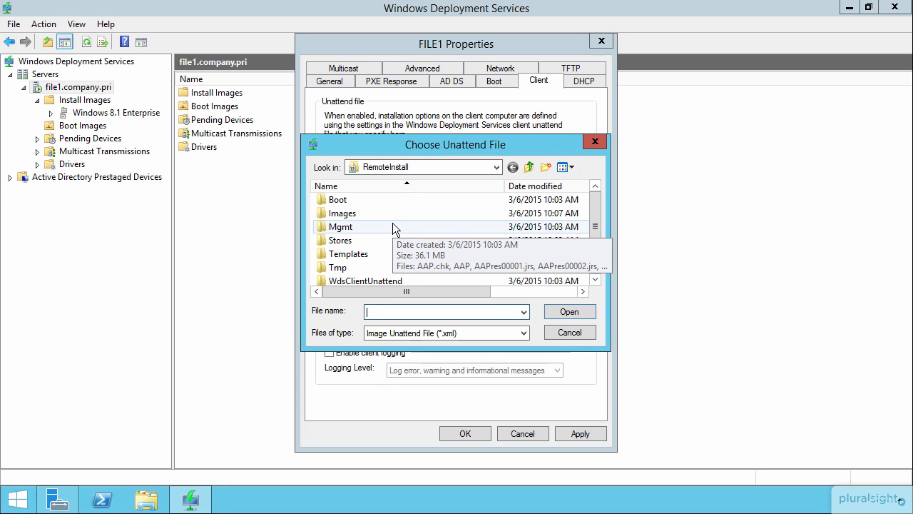
left_click(560, 333)
left_click(329, 157)
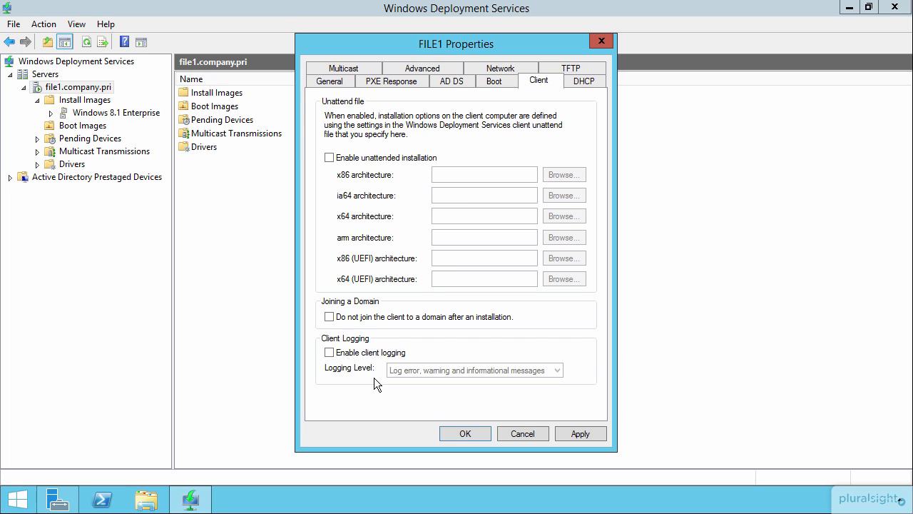
Step: Review the DHCP and multicast settings, and authorize this Windows Deployment Services server in DHCP
left_click(585, 82)
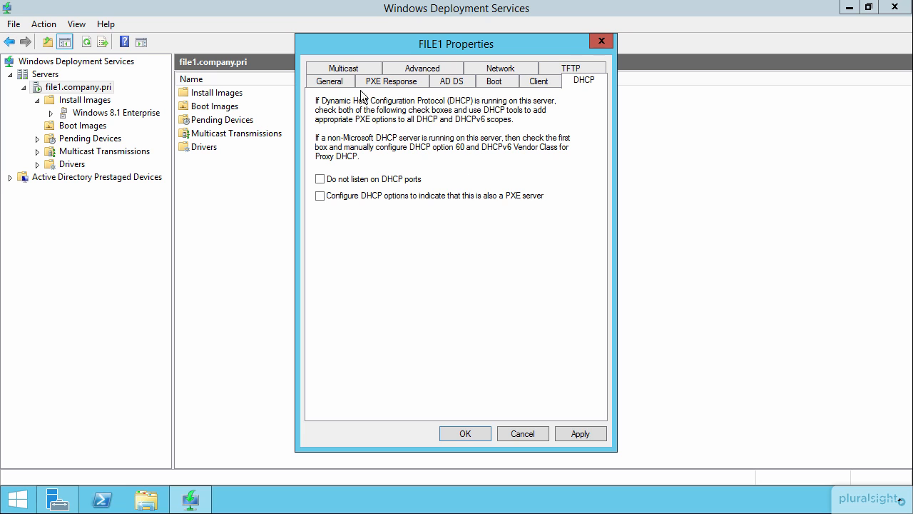
left_click(348, 68)
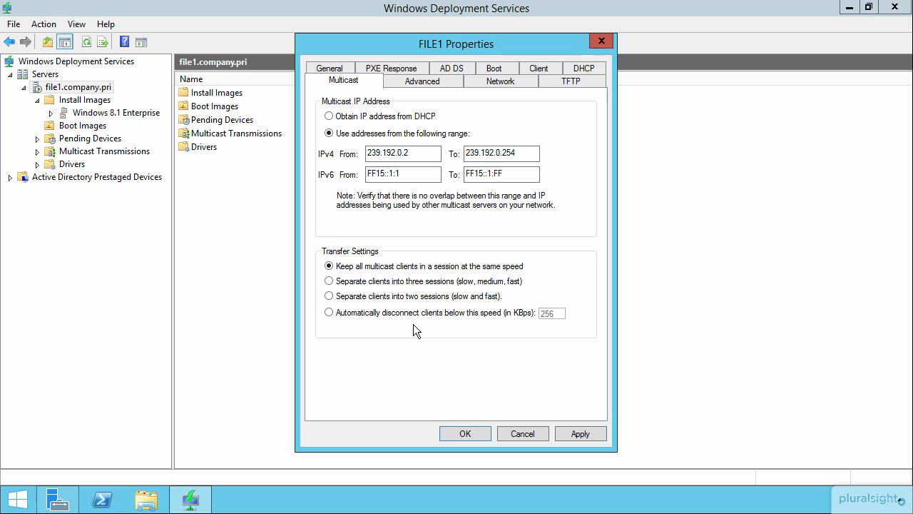
left_click(421, 81)
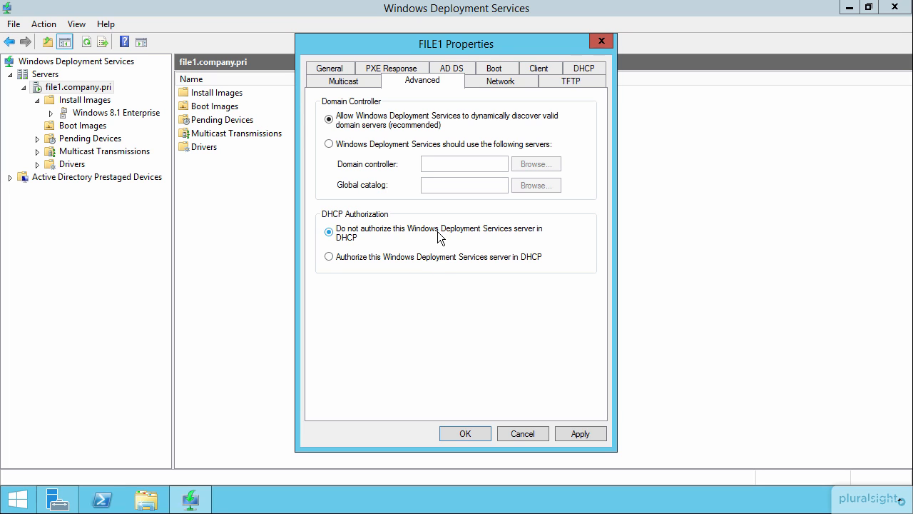
left_click(438, 259)
Step: Review the network port and TFTP settings, and accept the FILE1 server properties
left_click(502, 83)
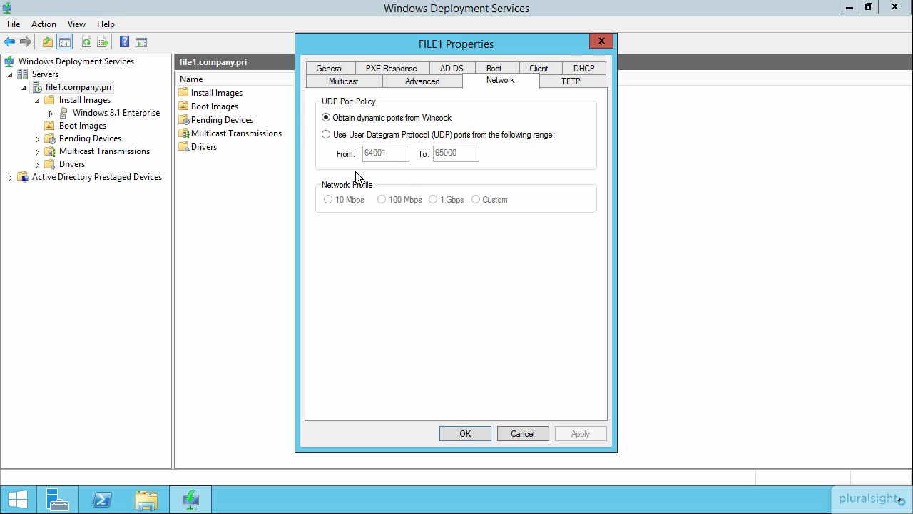
left_click(571, 80)
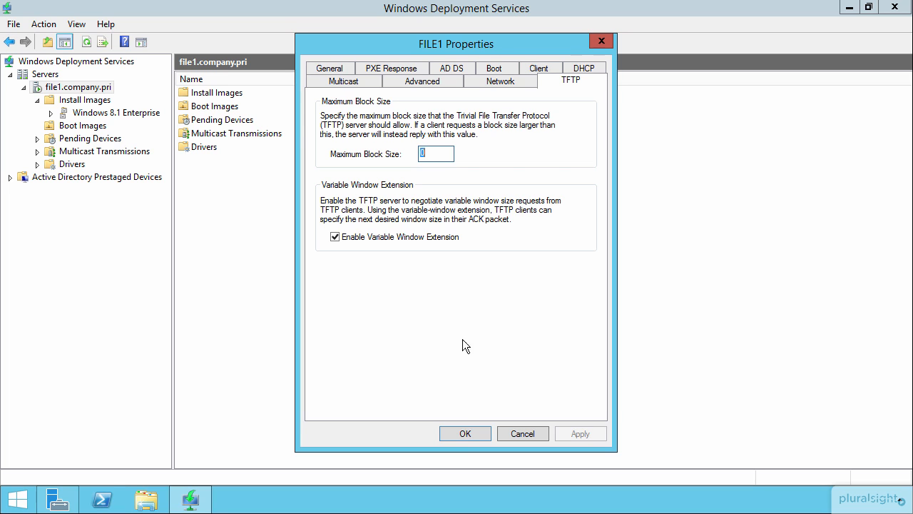
left_click(466, 433)
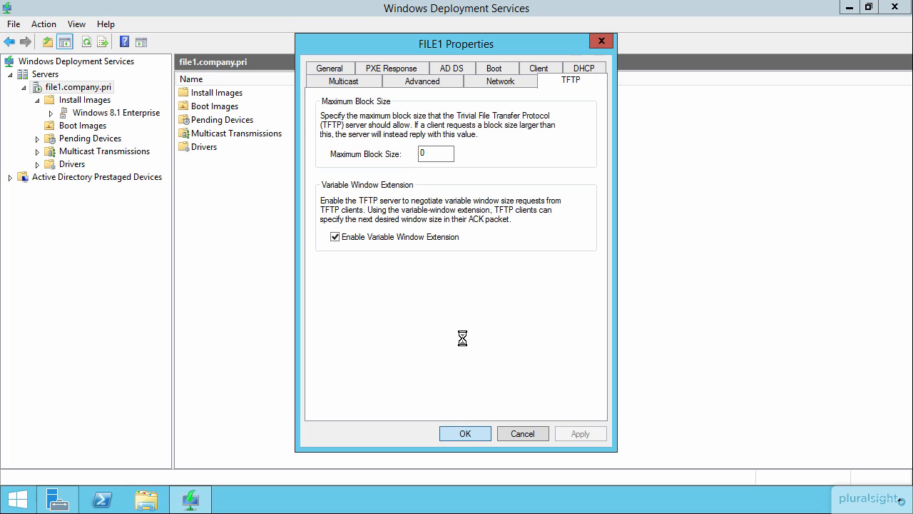